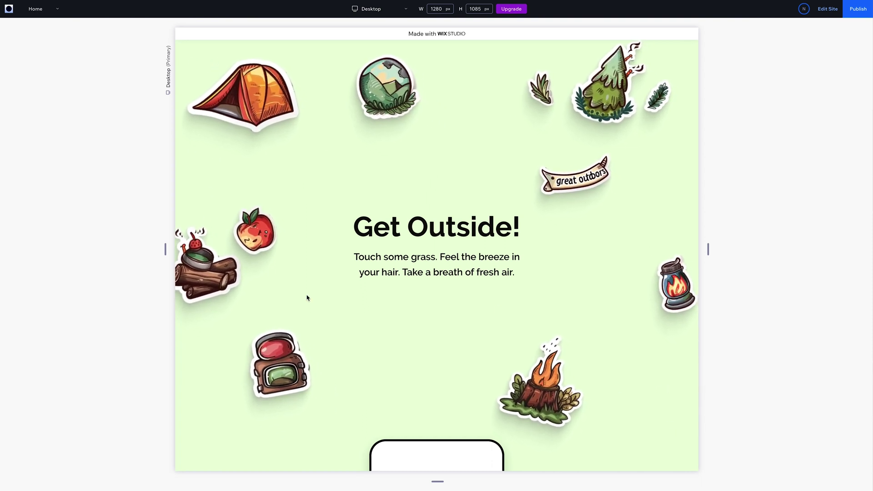
# Step: Select the Page in Layers and set its background to the custom pale green #EAFEDA
pyautogui.scroll(-2, 497, 289)
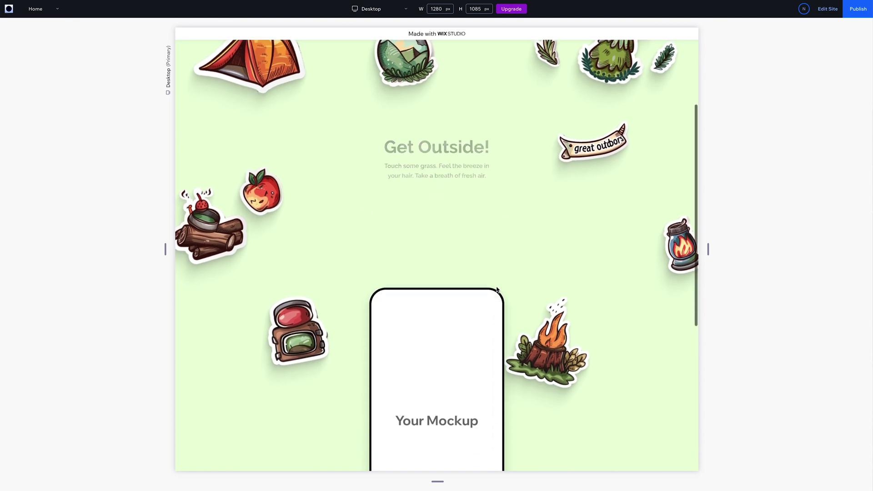
pyautogui.scroll(-6, 497, 289)
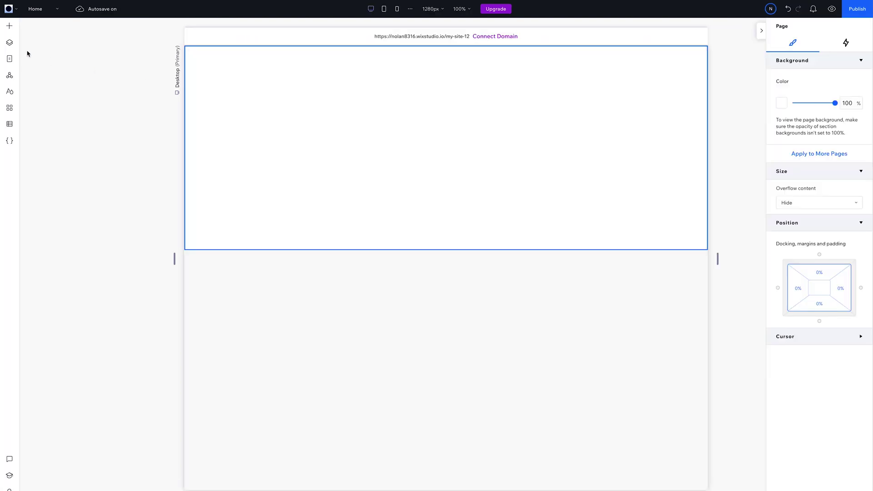
pyautogui.click(17, 47)
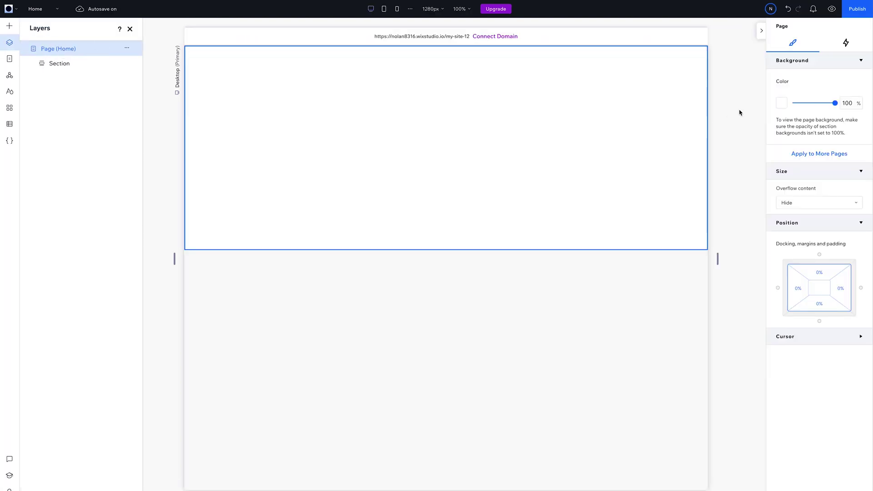
pyautogui.click(783, 106)
pyautogui.click(759, 152)
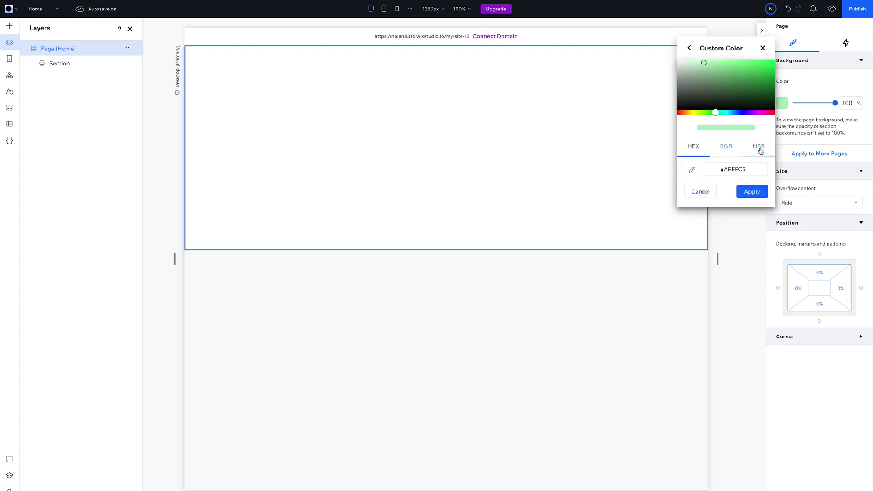
pyautogui.click(751, 192)
pyautogui.click(737, 249)
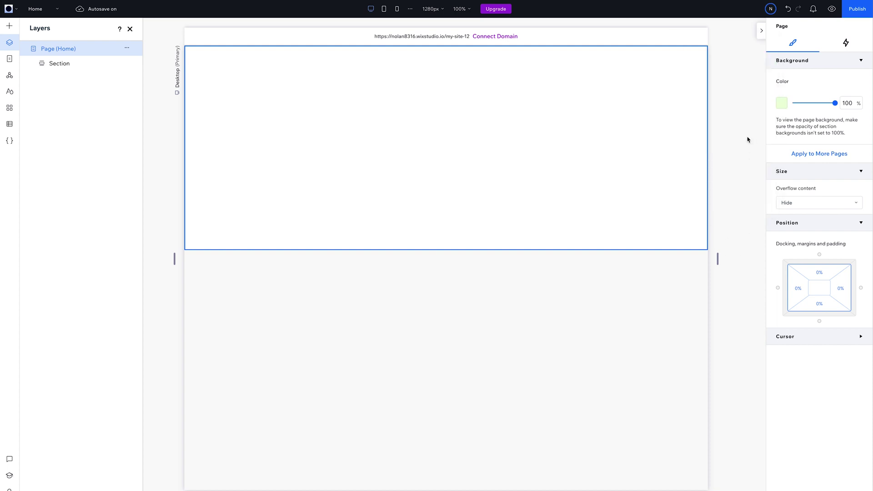
pyautogui.click(317, 189)
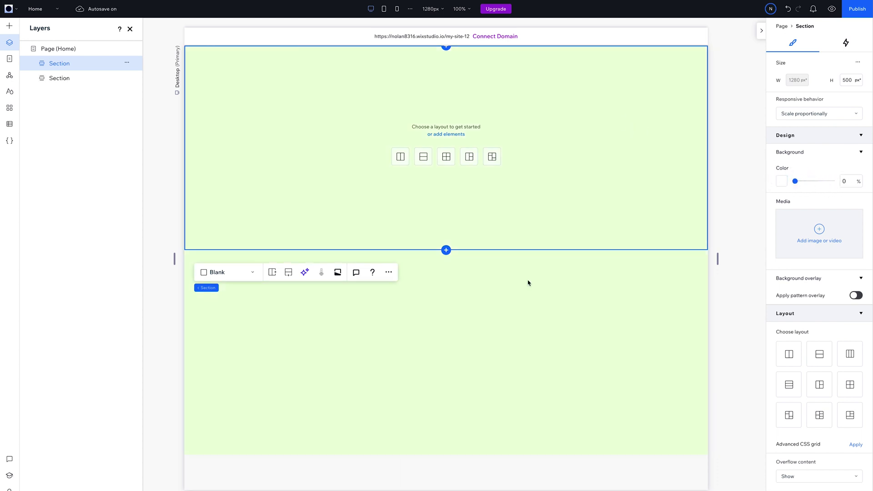
# Step: Turn on advanced sizing for the top section and set its height to 90 vh
pyautogui.click(527, 282)
pyautogui.click(547, 165)
pyautogui.click(548, 272)
pyautogui.click(571, 221)
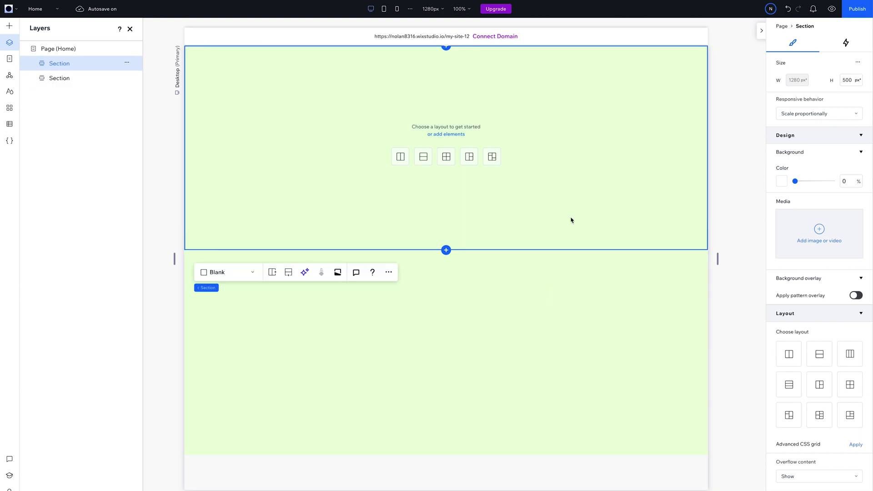
pyautogui.click(859, 65)
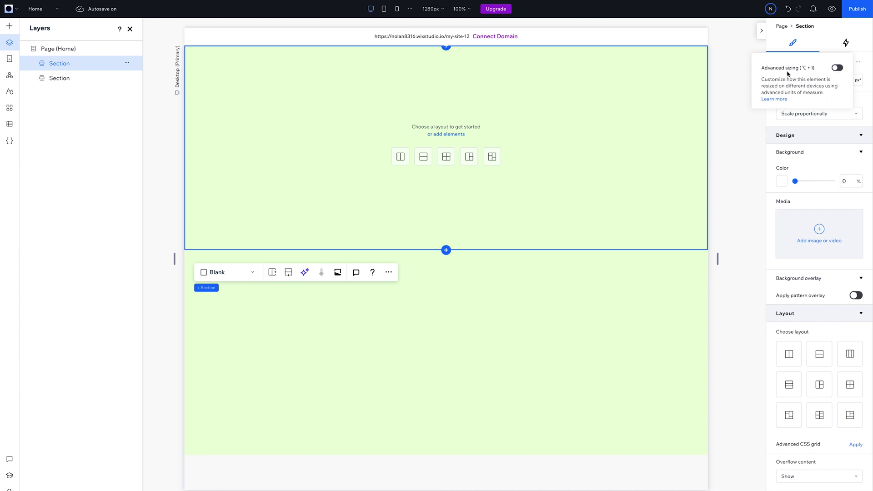
pyautogui.click(839, 69)
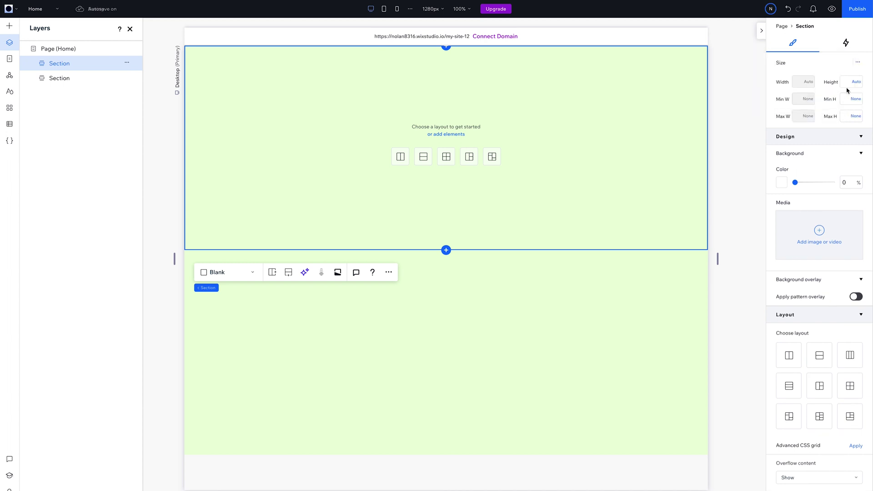
pyautogui.click(857, 83)
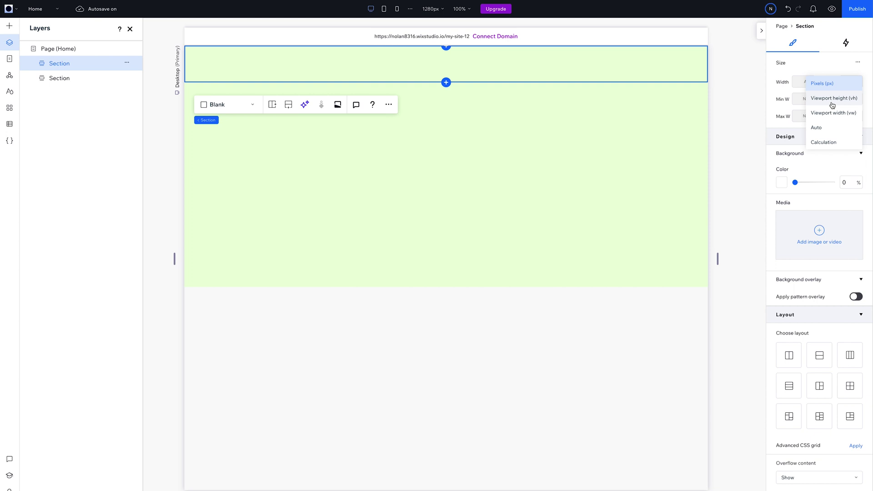
pyautogui.click(831, 103)
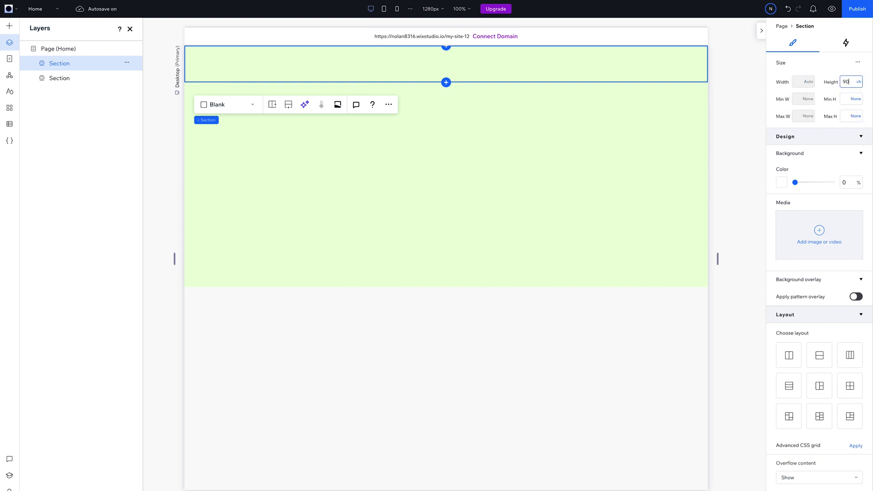
pyautogui.press('Return')
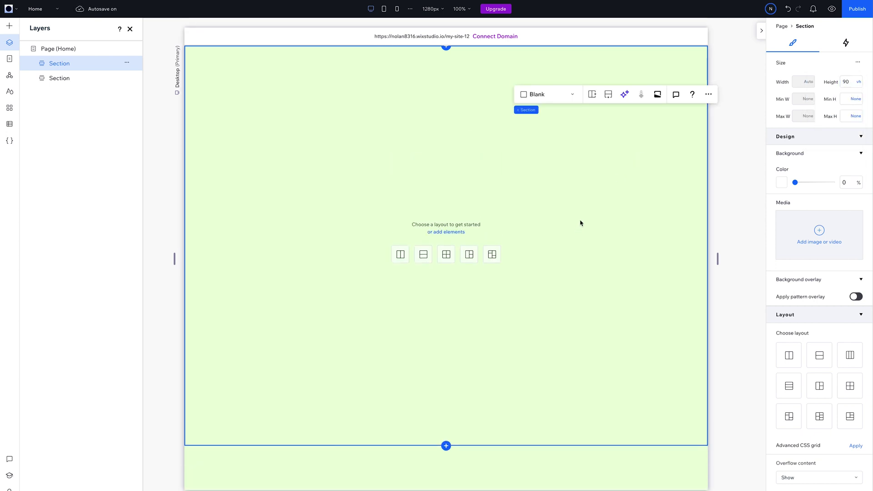
# Step: Add a widened 'Get Outside!' title in Raleway Semi Bold at 70 px
pyautogui.click(478, 377)
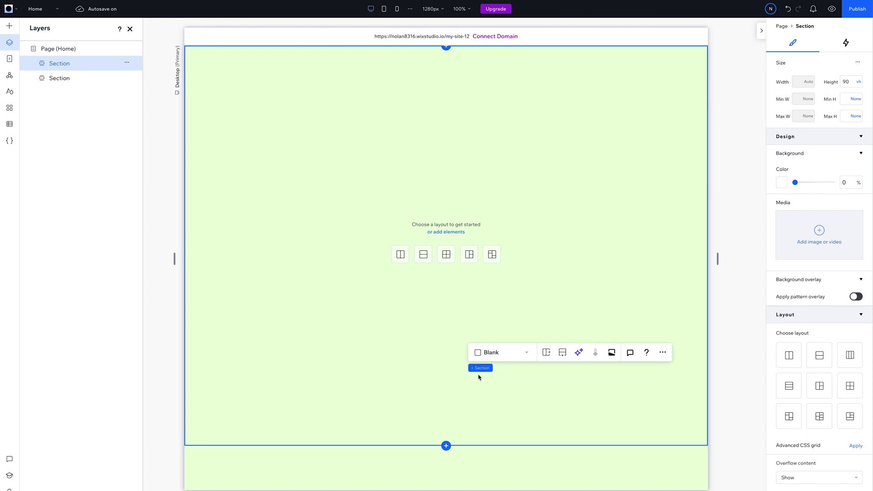
pyautogui.click(10, 25)
pyautogui.click(159, 63)
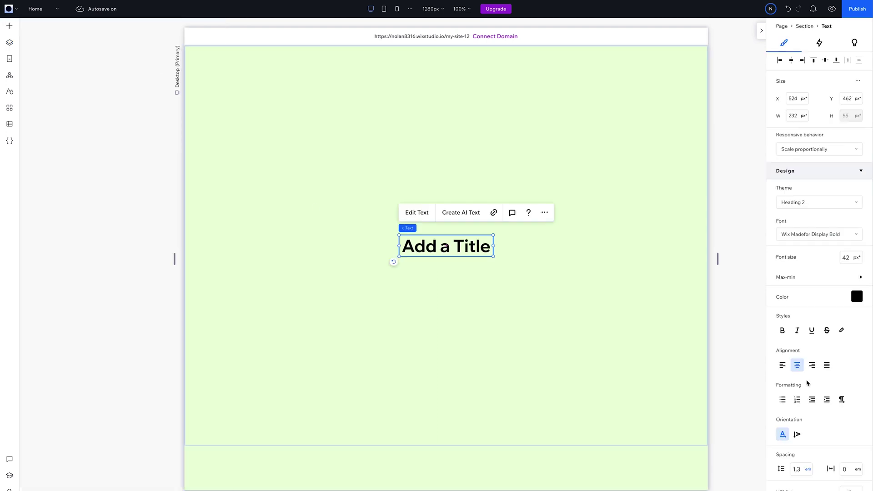
pyautogui.click(833, 234)
pyautogui.scroll(-3, 814, 346)
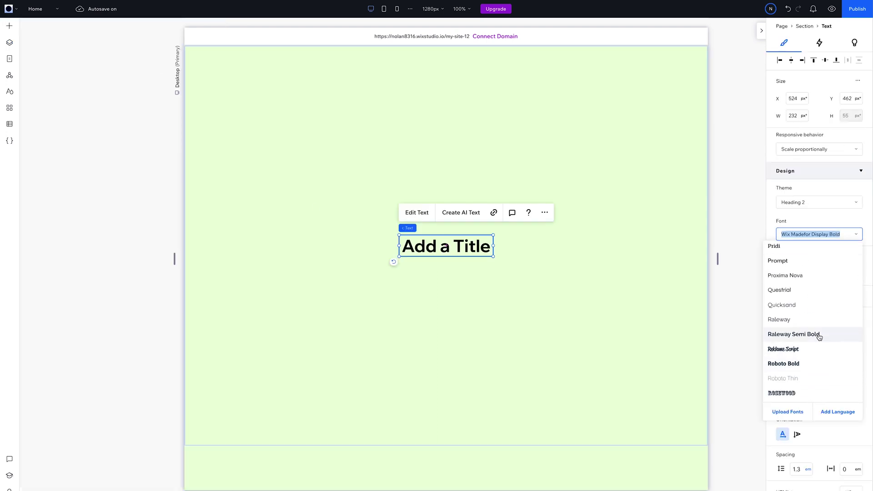
pyautogui.click(817, 334)
pyautogui.write('!')
pyautogui.moveTo(493, 245); pyautogui.dragTo(442, 246)
pyautogui.click(845, 257)
pyautogui.write('70')
pyautogui.press('Return')
# Step: Add a widened tagline paragraph, stack it under the title, and enlarge its font size
pyautogui.click(9, 26)
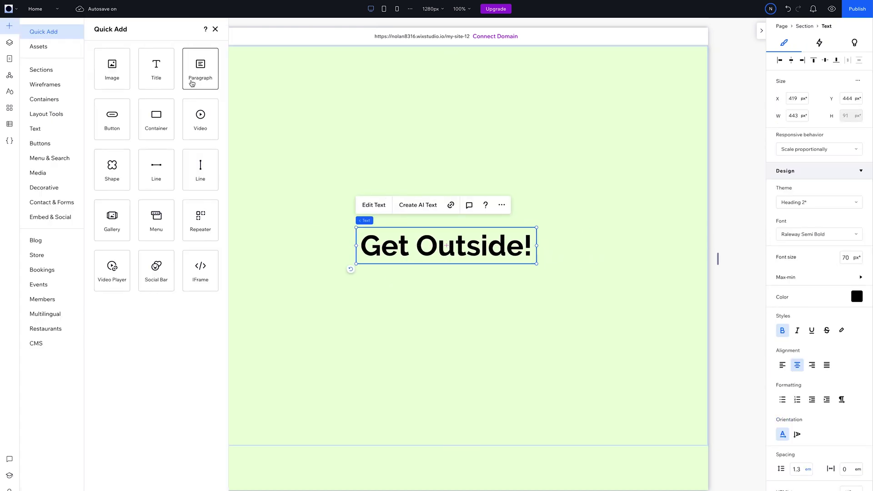
pyautogui.click(192, 83)
pyautogui.moveTo(493, 295); pyautogui.dragTo(530, 290)
pyautogui.keyDown('shift'); pyautogui.click(523, 251); pyautogui.keyUp('shift')
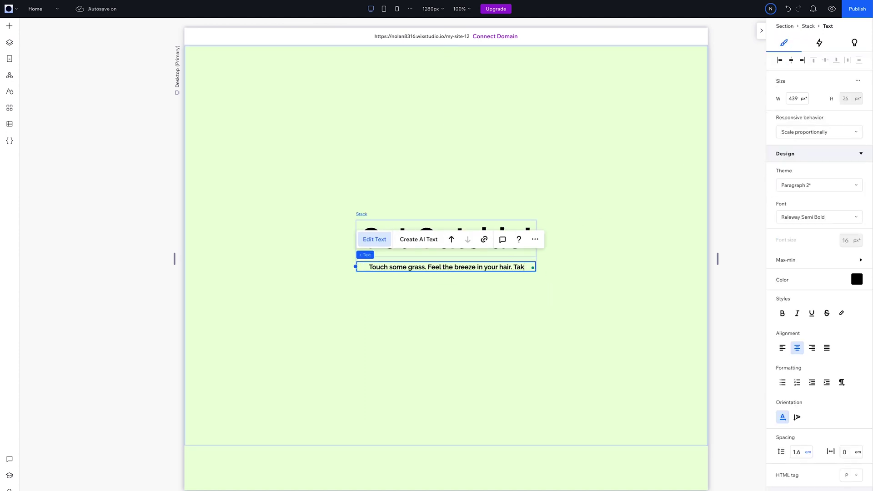
pyautogui.press('Escape')
pyautogui.click(462, 264)
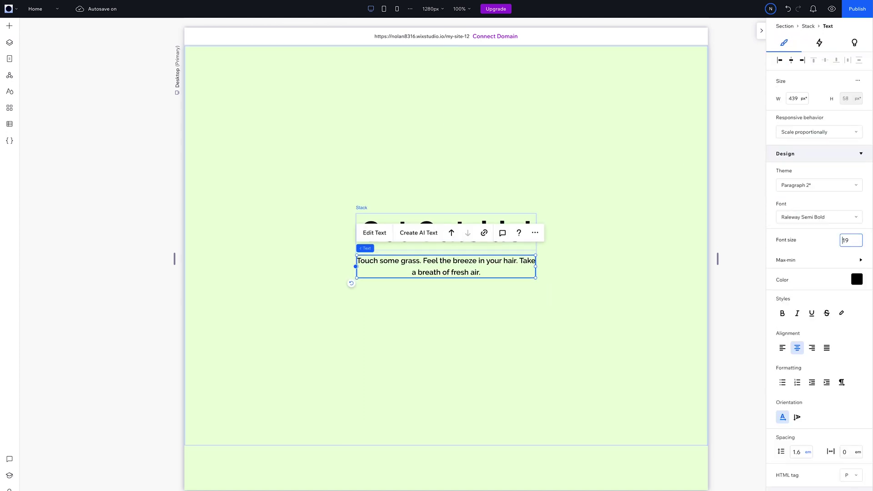
pyautogui.press('Up')
pyautogui.press('Up')
# Step: Upload the eight camping sticker PNGs through Add > Media and add them all to the page
pyautogui.press('Escape')
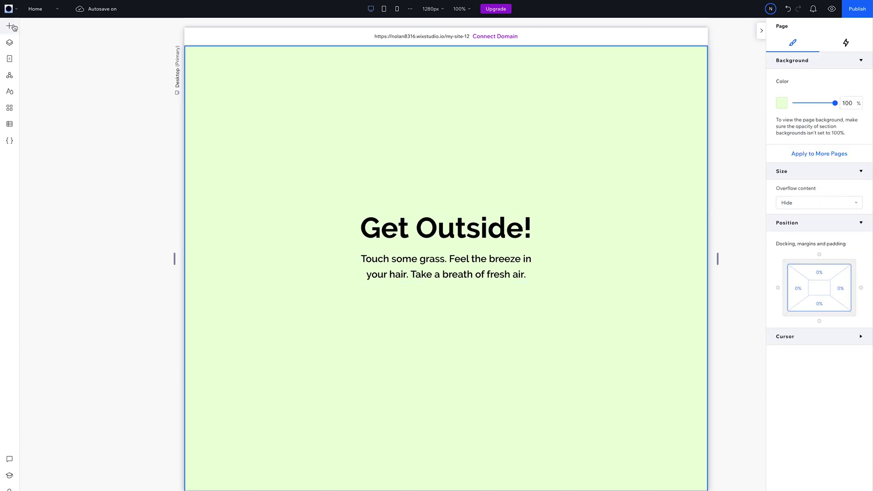
pyautogui.click(10, 26)
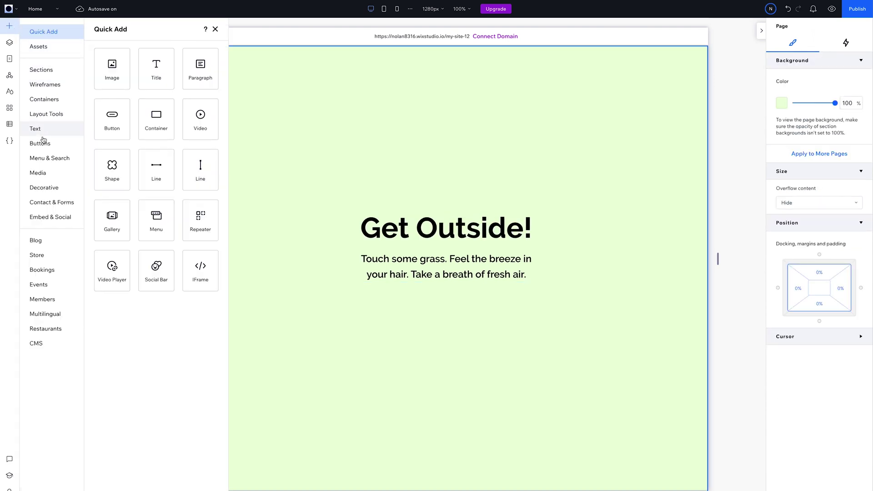
pyautogui.click(40, 178)
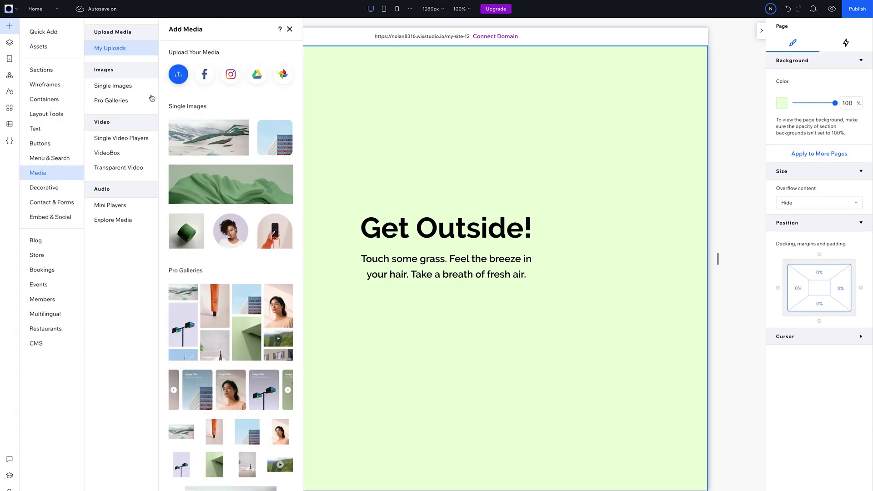
pyautogui.click(179, 75)
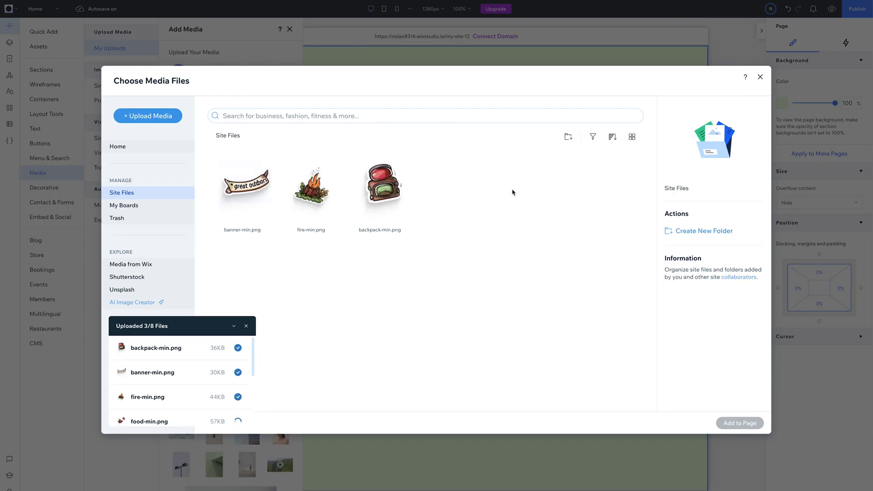
pyautogui.click(234, 325)
pyautogui.keyDown('shift'); pyautogui.click(295, 274); pyautogui.keyUp('shift')
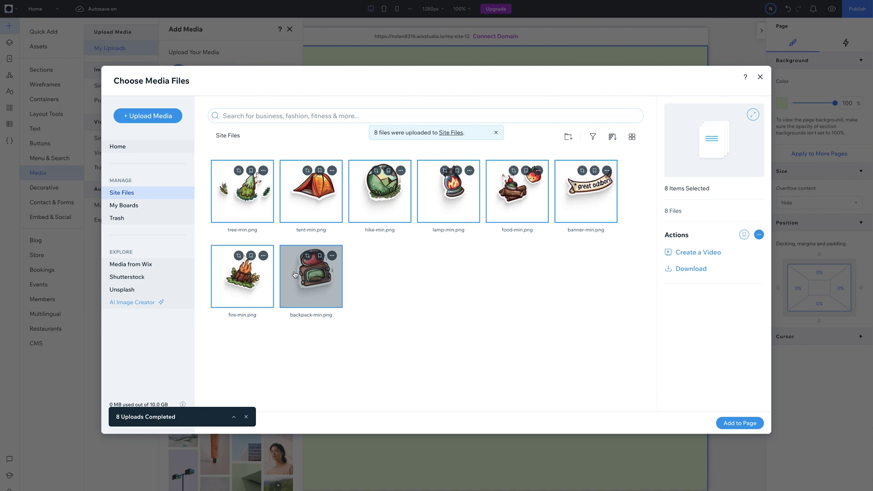
pyautogui.click(736, 423)
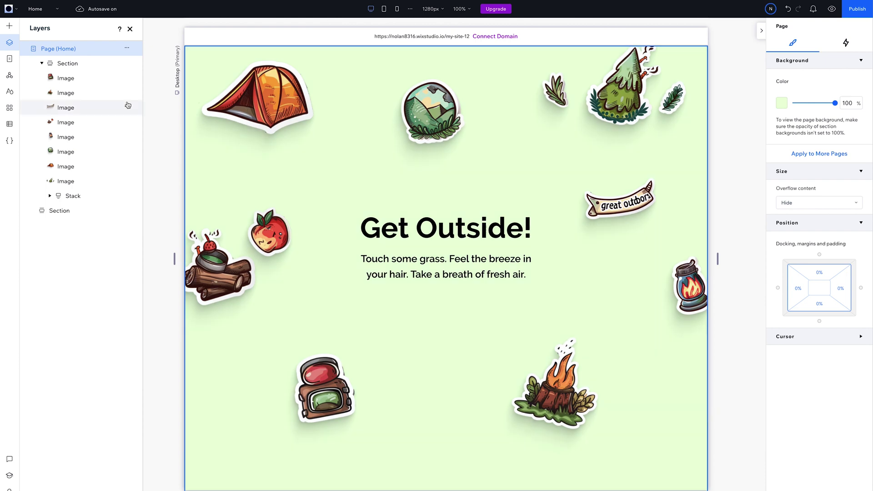
# Step: Multi-select the eight sticker Image layers and place them together in one container
pyautogui.click(196, 78)
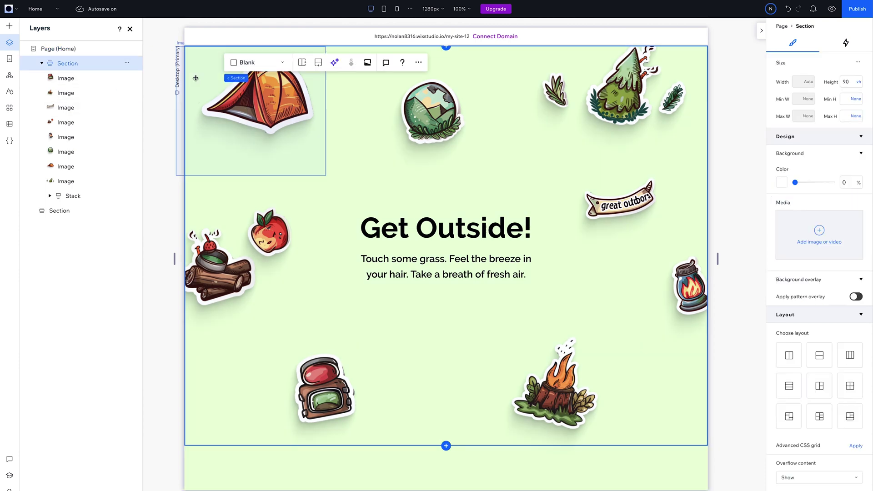
pyautogui.click(91, 78)
pyautogui.keyDown('shift'); pyautogui.click(79, 93); pyautogui.keyUp('shift')
pyautogui.keyDown('shift'); pyautogui.click(72, 108); pyautogui.keyUp('shift')
pyautogui.keyDown('shift'); pyautogui.click(71, 128); pyautogui.keyUp('shift')
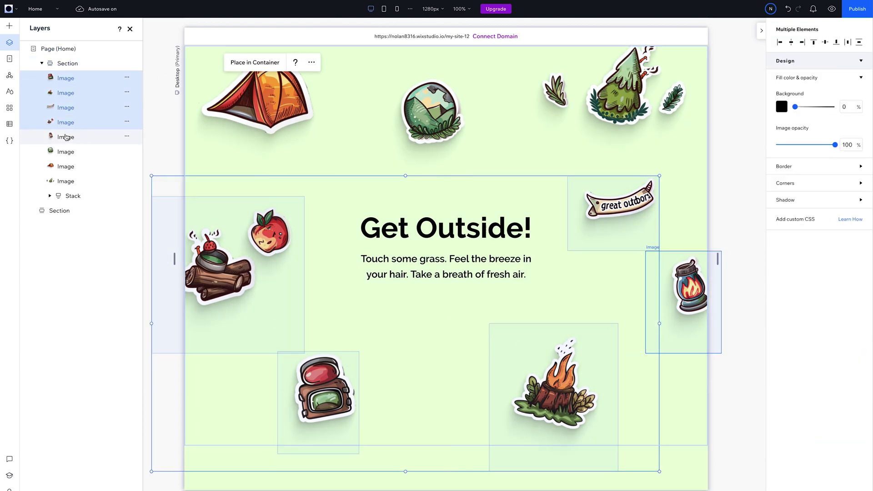
pyautogui.keyDown('shift'); pyautogui.click(65, 138); pyautogui.keyUp('shift')
pyautogui.keyDown('shift'); pyautogui.click(61, 153); pyautogui.keyUp('shift')
pyautogui.keyDown('shift'); pyautogui.click(60, 167); pyautogui.keyUp('shift')
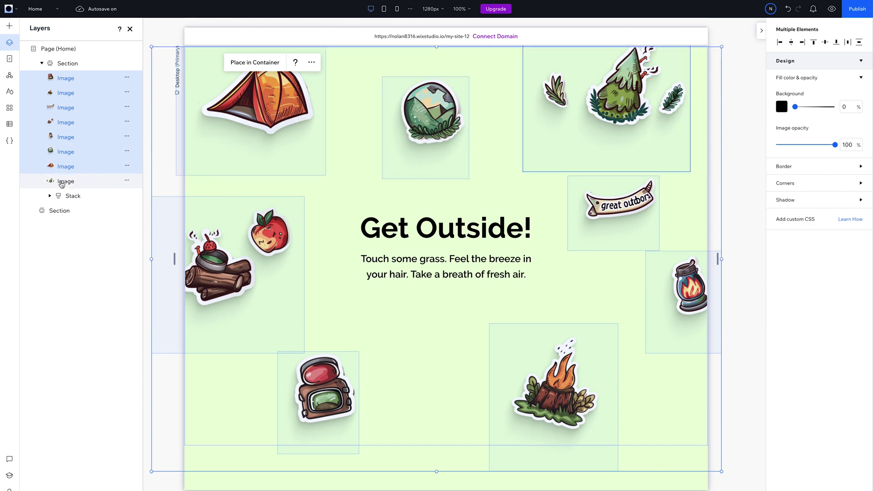
pyautogui.keyDown('shift'); pyautogui.click(61, 182); pyautogui.keyUp('shift')
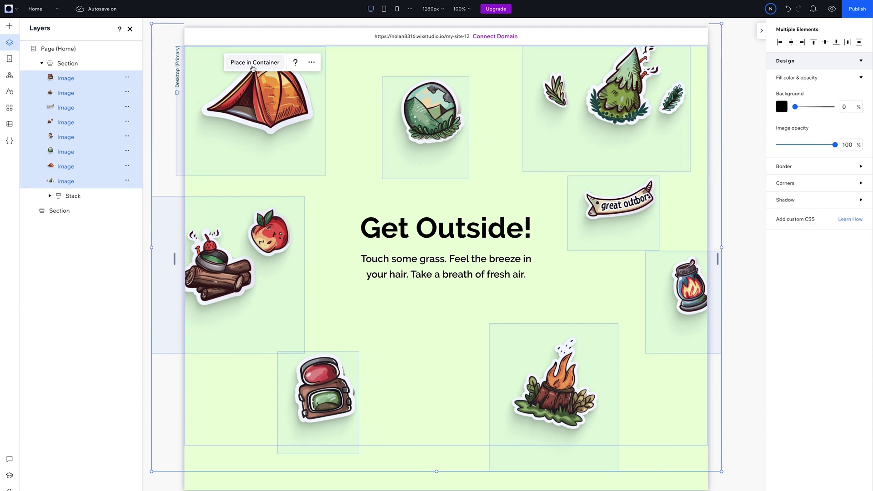
pyautogui.click(253, 63)
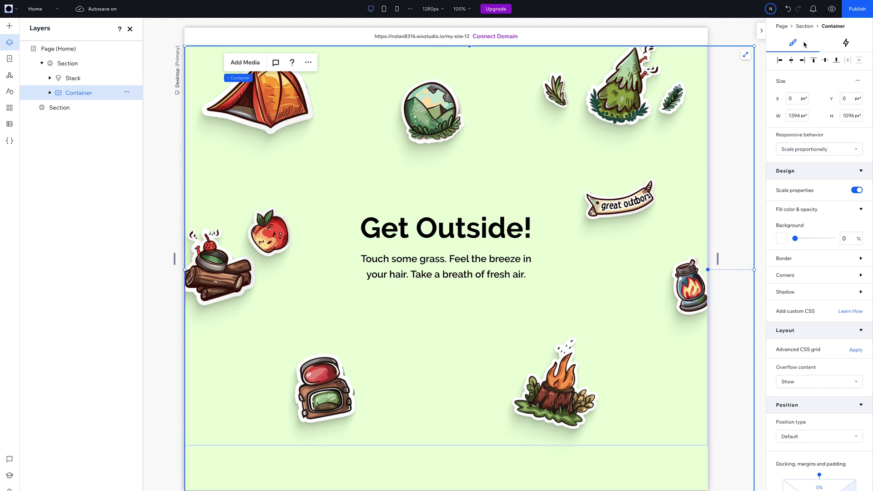
# Step: Give the sticker container a Track mouse effect with distance 25 px and velocity 1.5
pyautogui.click(845, 44)
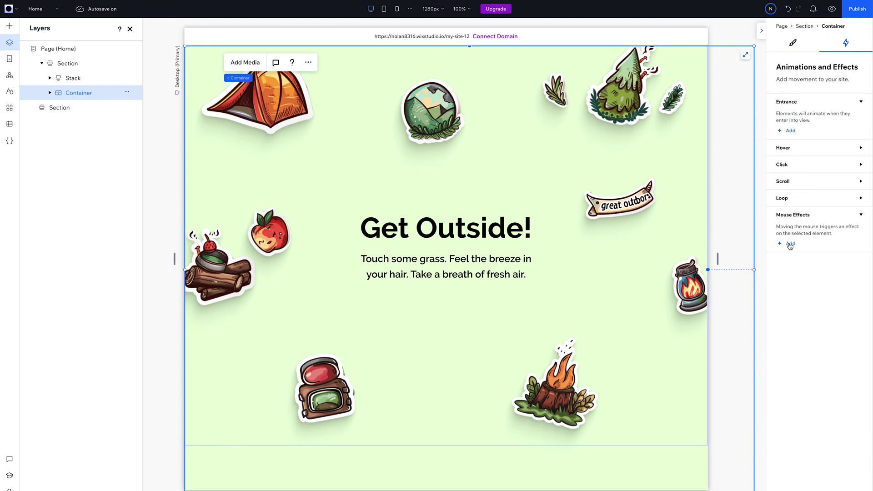
pyautogui.click(790, 245)
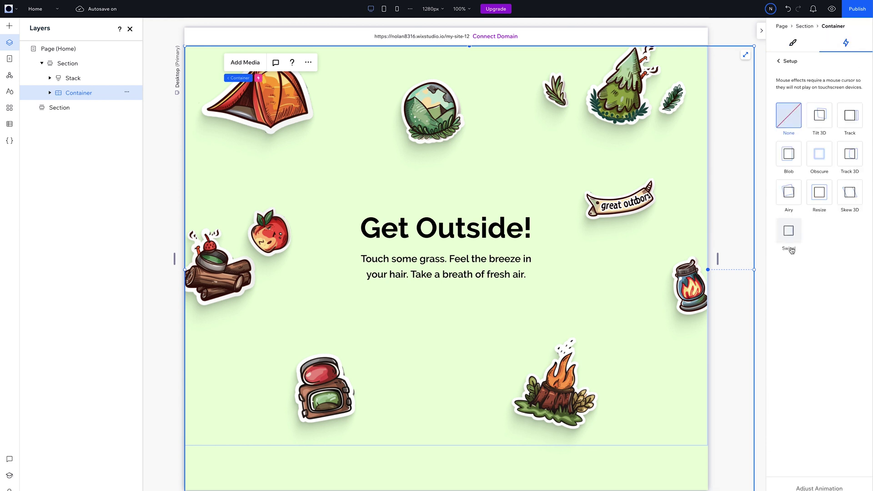
pyautogui.click(845, 120)
pyautogui.click(814, 486)
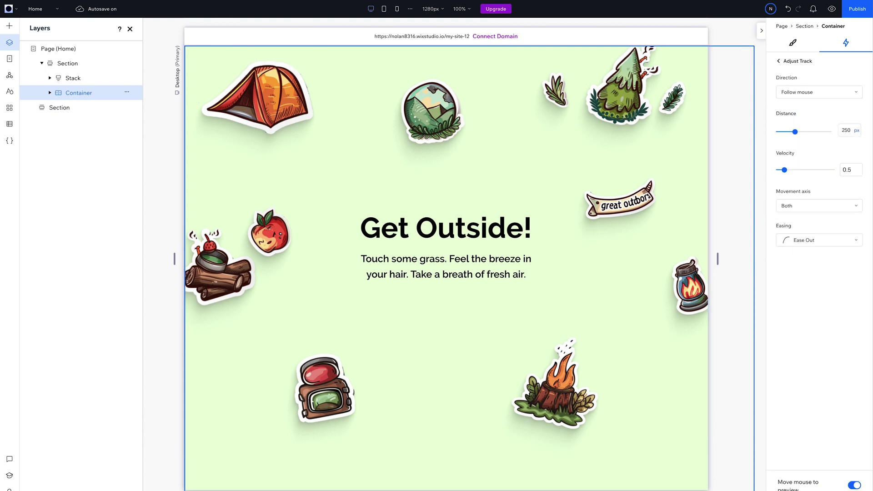
pyautogui.moveTo(787, 134); pyautogui.dragTo(780, 132)
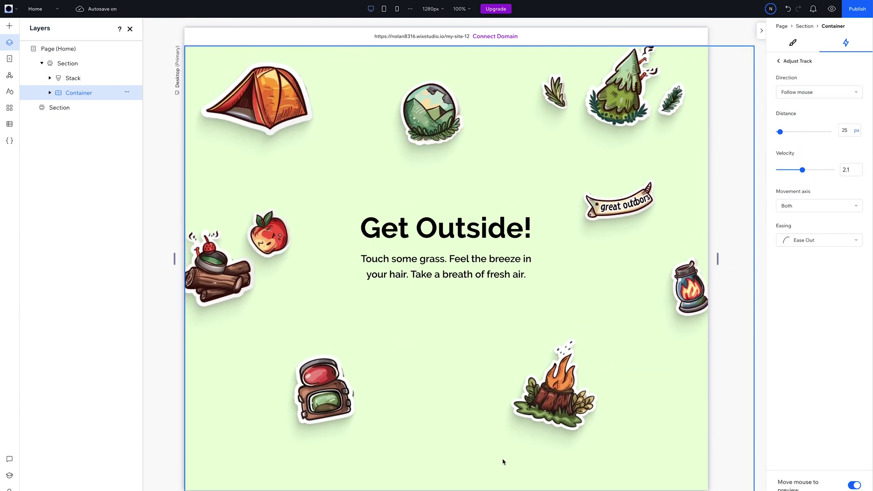
pyautogui.moveTo(784, 169); pyautogui.dragTo(796, 170)
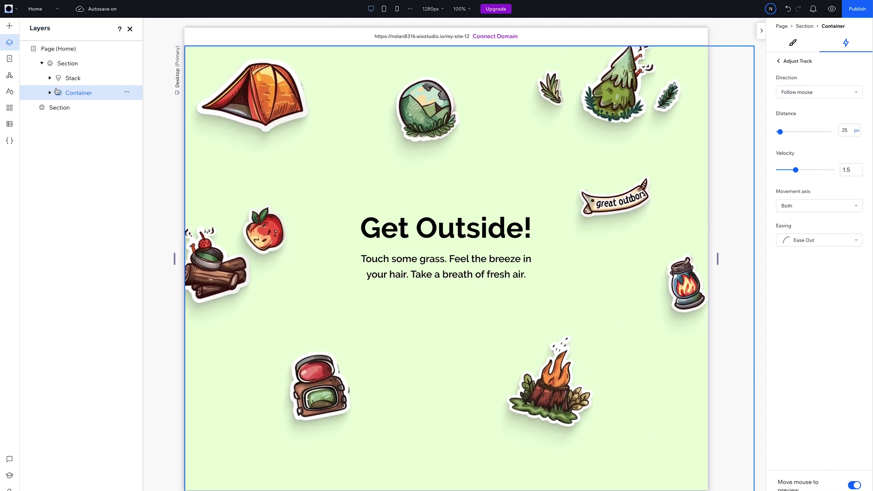
# Step: Place the backpack, globe and banner stickers into their own nested container
pyautogui.click(50, 93)
pyautogui.click(81, 108)
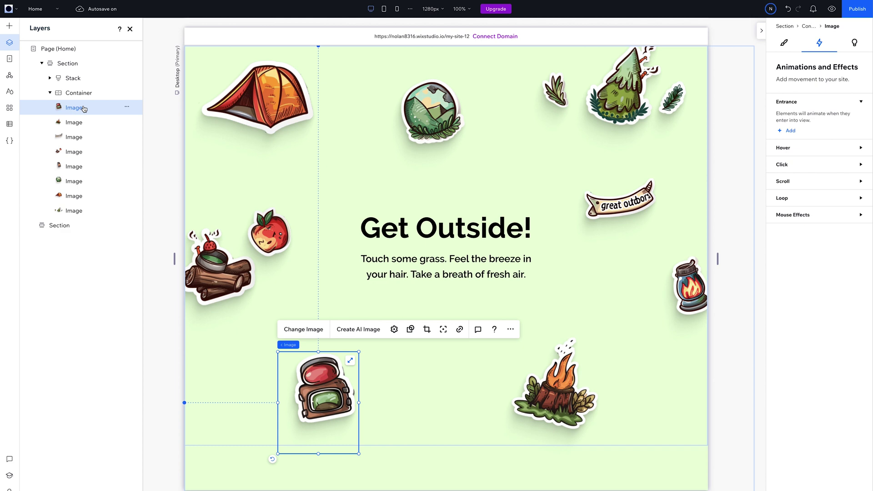
pyautogui.keyDown('shift'); pyautogui.click(422, 115); pyautogui.keyUp('shift')
pyautogui.keyDown('shift'); pyautogui.click(609, 207); pyautogui.keyUp('shift')
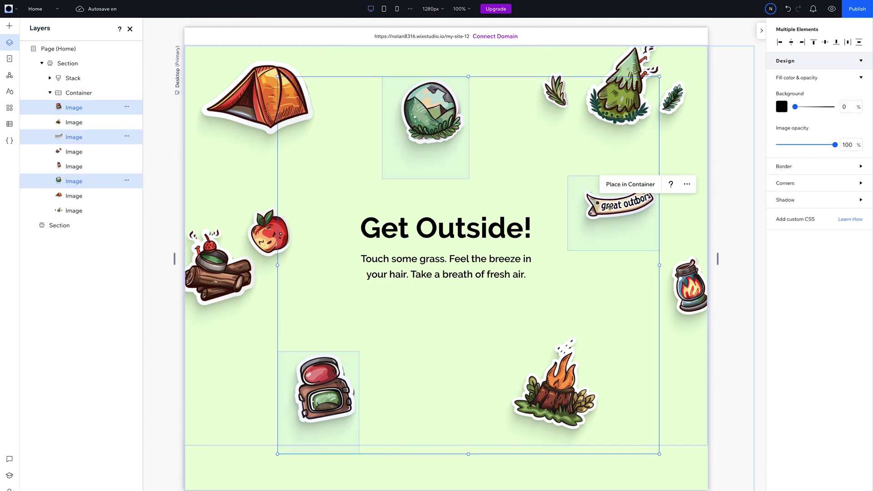
pyautogui.click(631, 188)
pyautogui.click(88, 108)
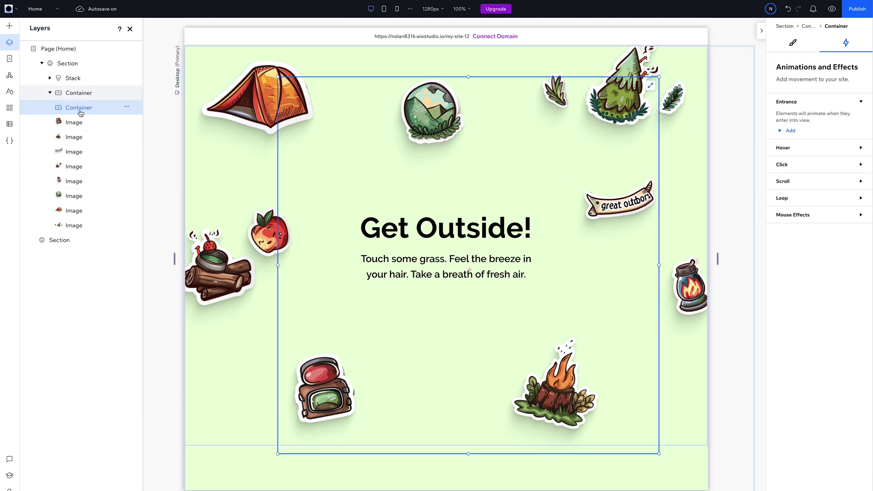
# Step: Move the three-sticker container into the section and give it a Track effect (50 px, velocity 1)
pyautogui.press('Delete')
pyautogui.hotkey('ctrl', 'z')
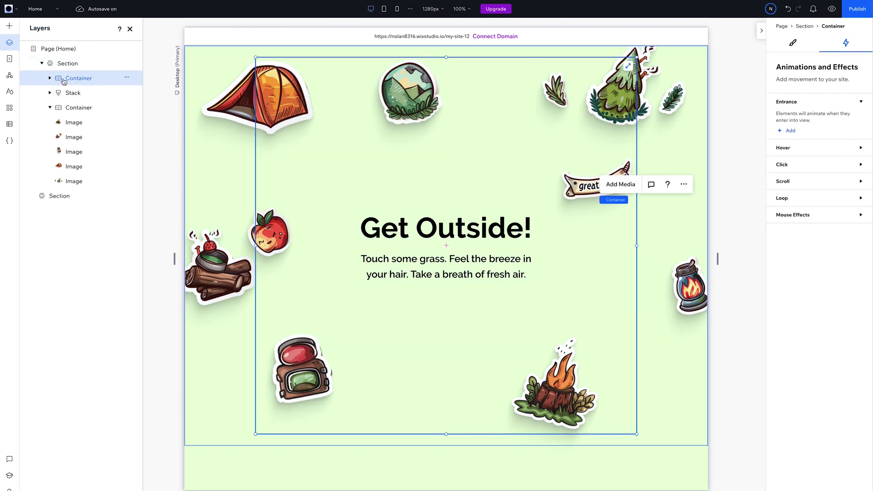
pyautogui.click(787, 243)
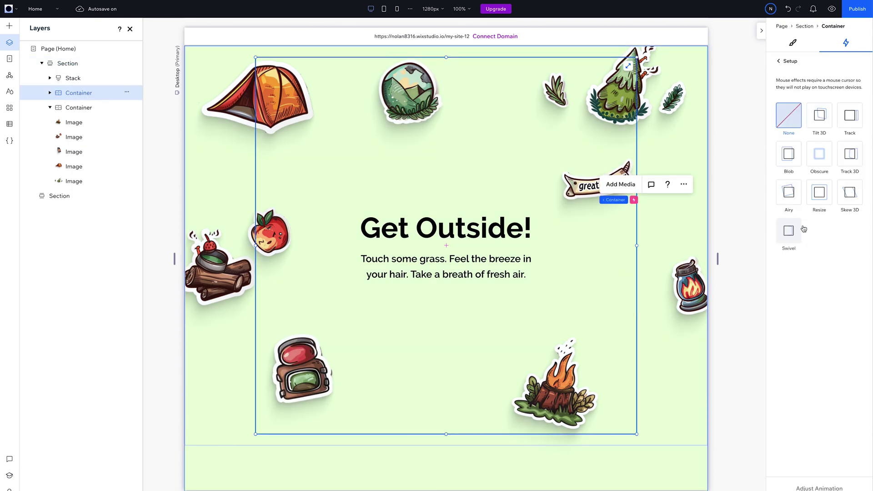
pyautogui.click(853, 117)
pyautogui.moveTo(795, 132); pyautogui.dragTo(782, 132)
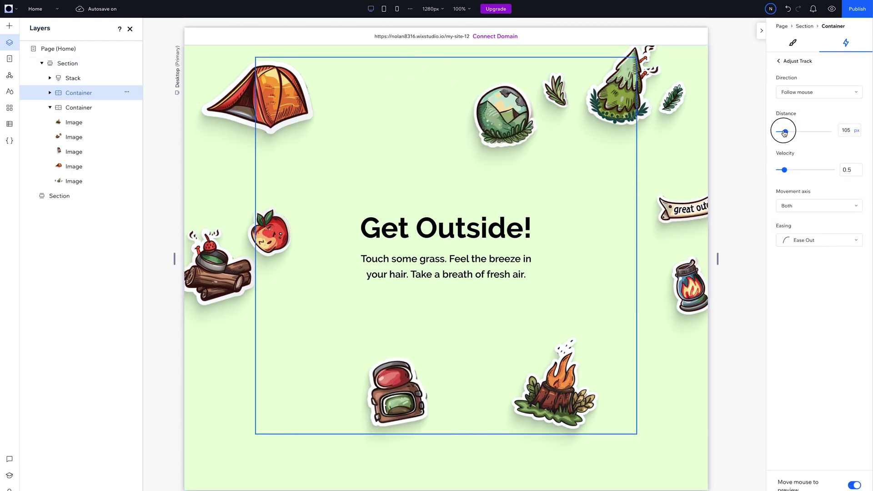
pyautogui.moveTo(784, 169); pyautogui.dragTo(790, 169)
# Step: Preview the page to test the mouse tracking, then return to the editor
pyautogui.press('Escape')
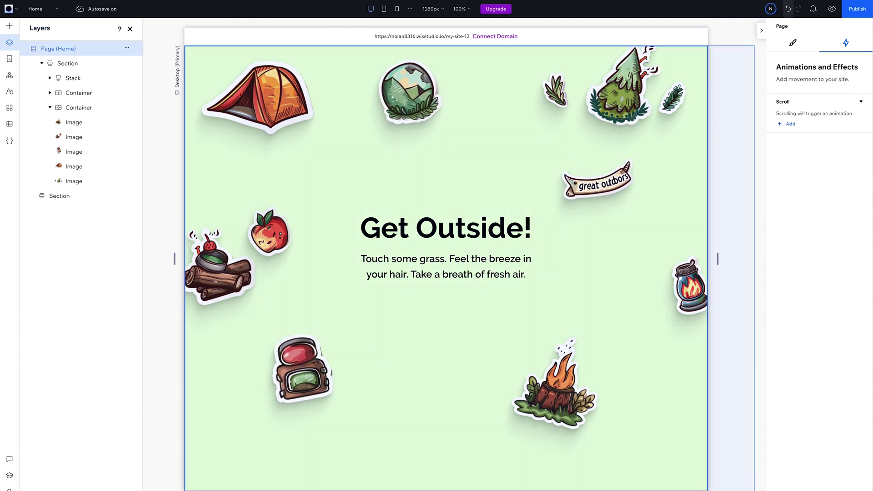
pyautogui.click(832, 14)
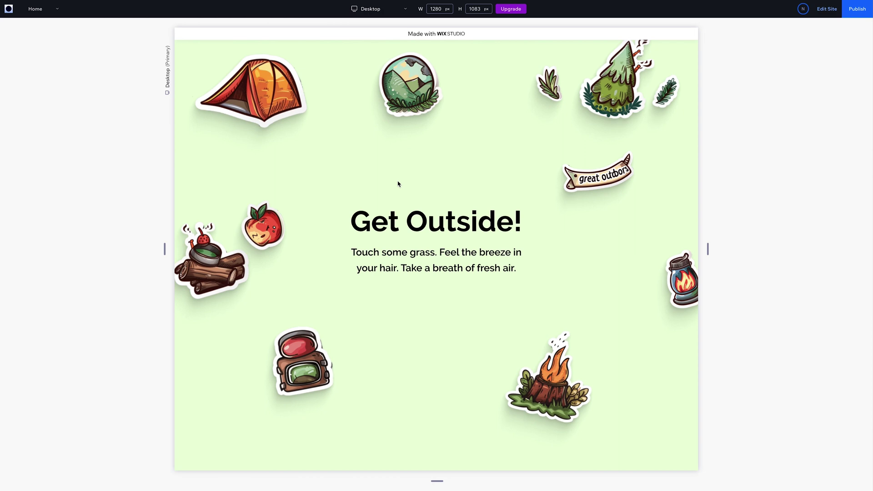
pyautogui.hotkey('ctrl', 'shift', 'p')
# Step: Add a section scroll Shrink effect on the Stack, from its design, scaled to 15%
pyautogui.click(639, 384)
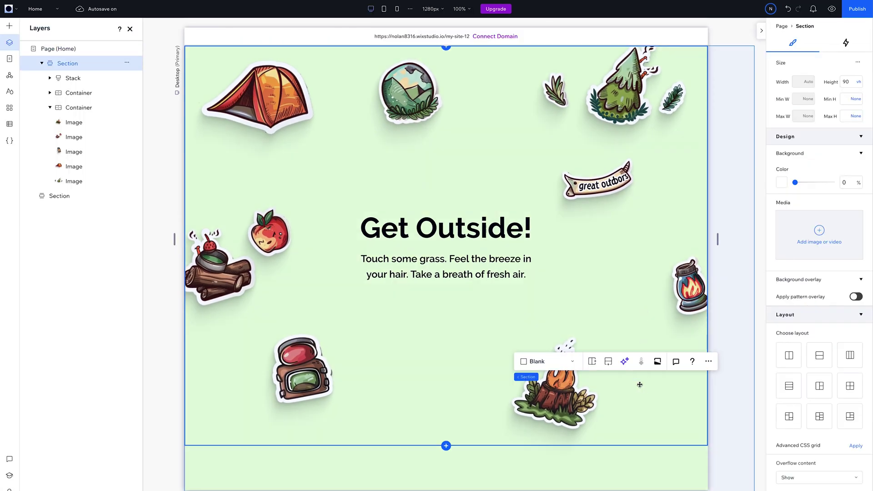
pyautogui.click(846, 44)
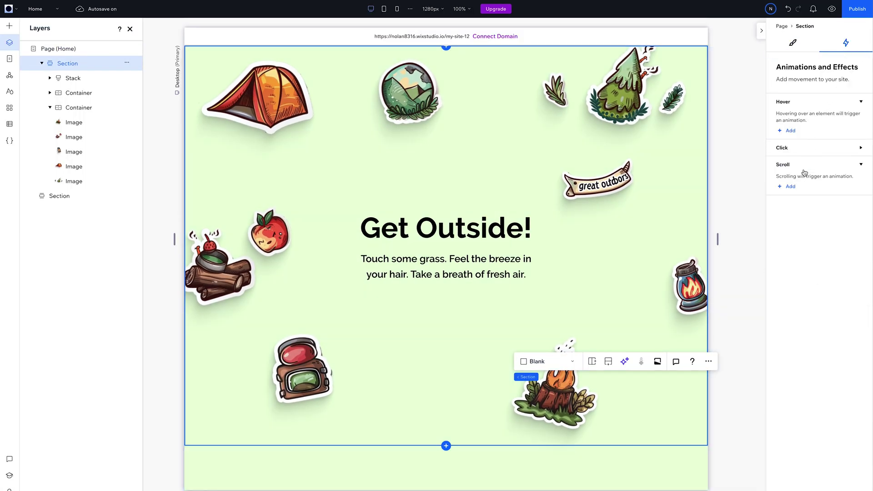
pyautogui.click(788, 187)
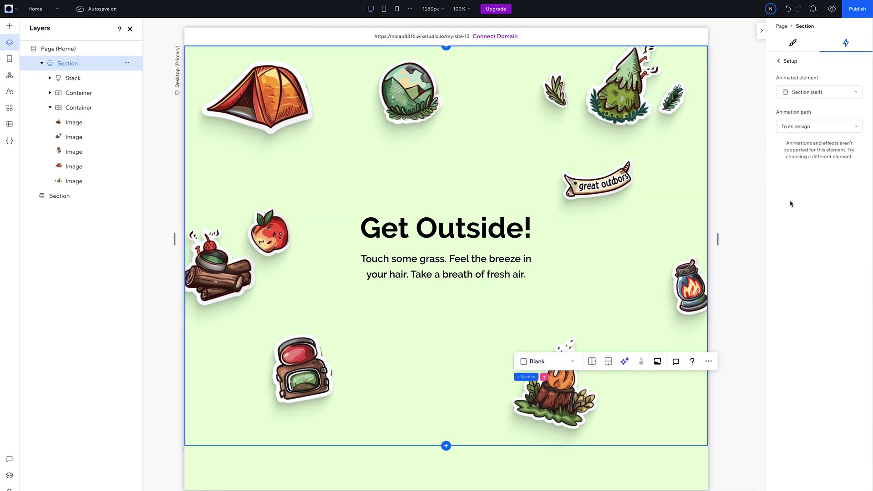
pyautogui.click(804, 127)
pyautogui.click(805, 155)
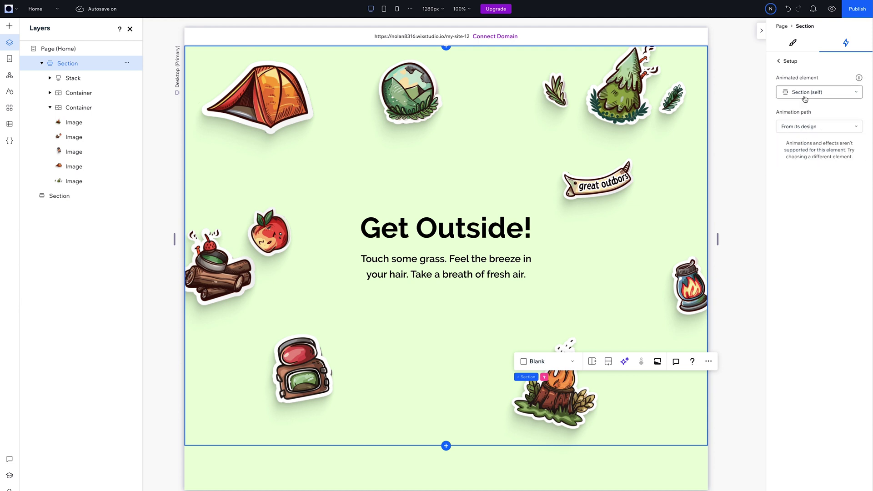
pyautogui.click(823, 93)
pyautogui.click(802, 135)
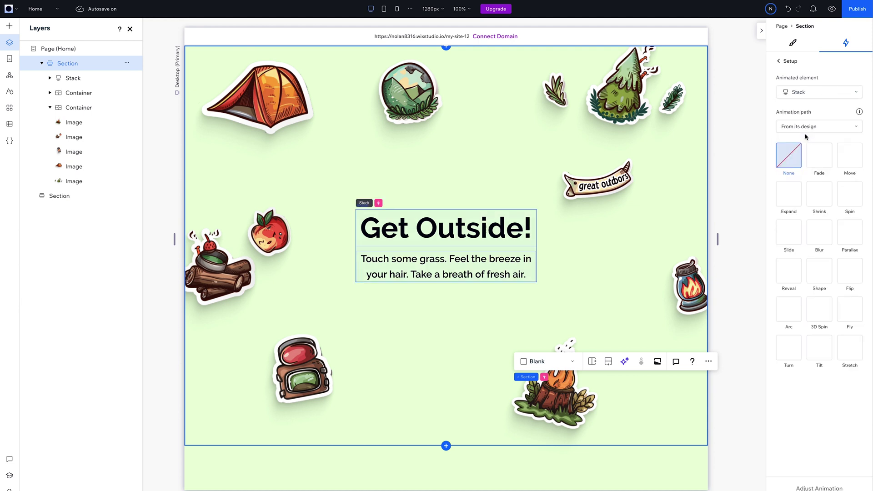
pyautogui.click(819, 195)
pyautogui.click(806, 487)
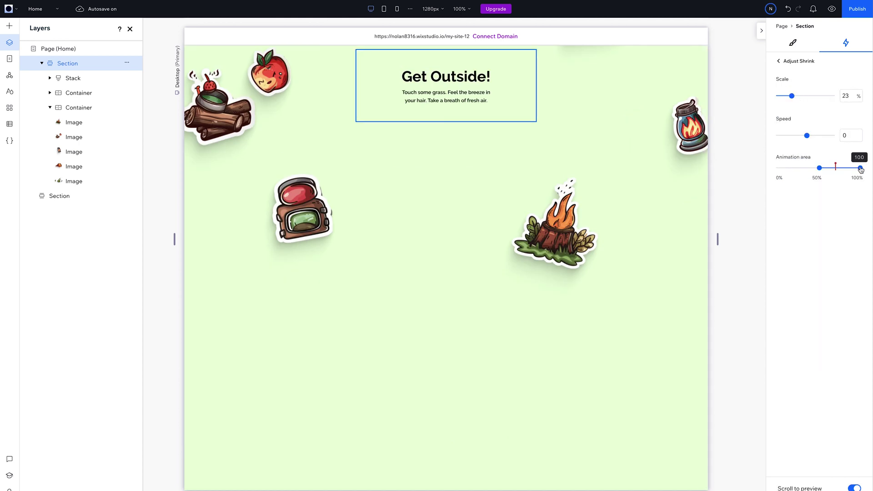
pyautogui.moveTo(857, 168); pyautogui.dragTo(837, 168)
pyautogui.moveTo(791, 96); pyautogui.dragTo(788, 99)
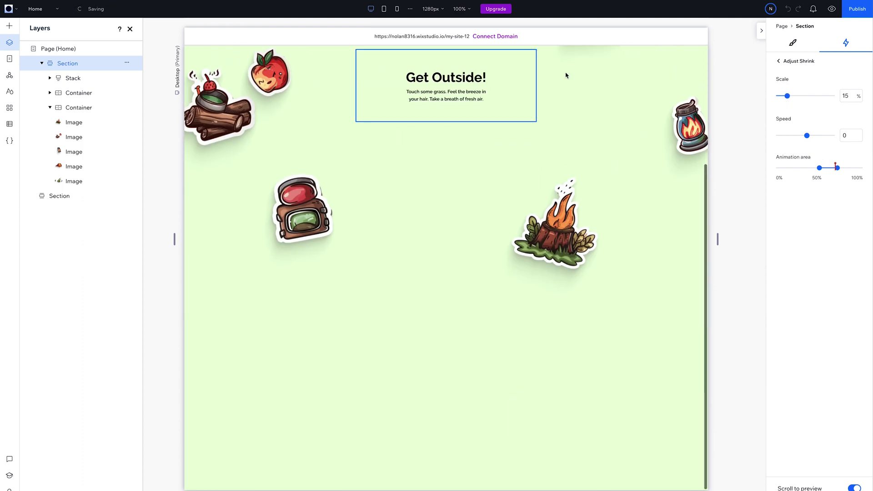
pyautogui.click(803, 62)
# Step: Add another section scroll effect animating the text Stack from its design
pyautogui.click(785, 61)
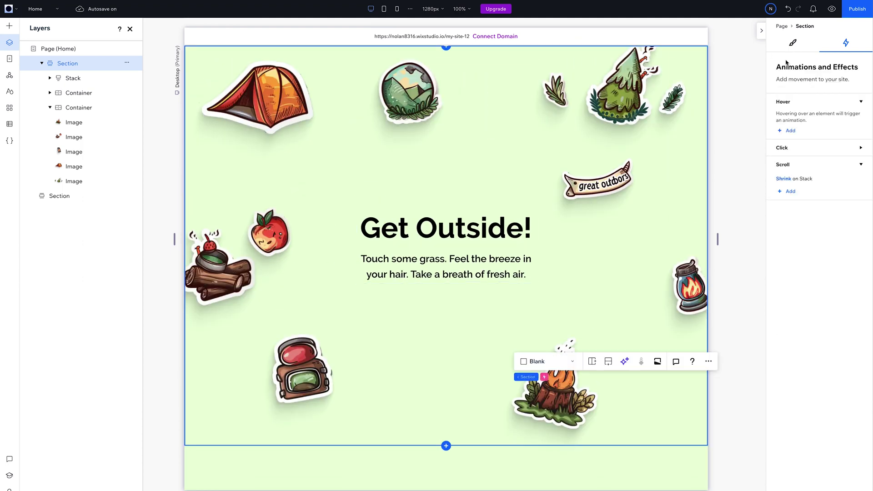
pyautogui.click(790, 192)
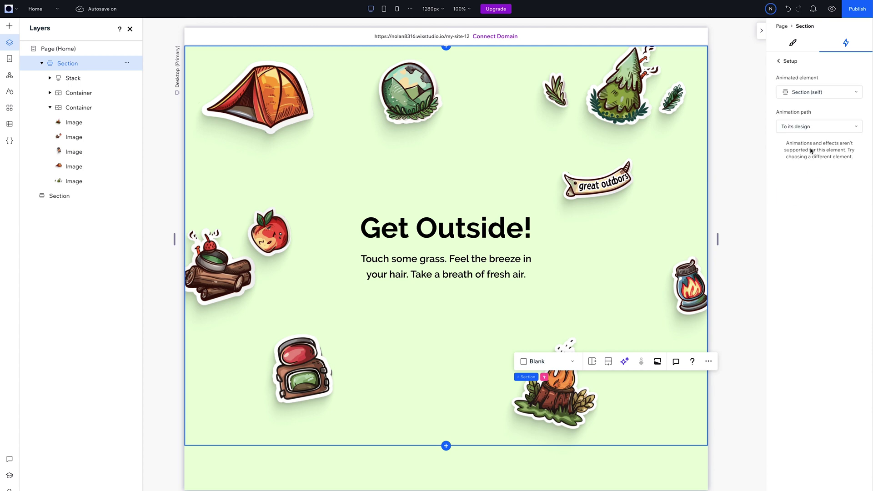
pyautogui.click(816, 92)
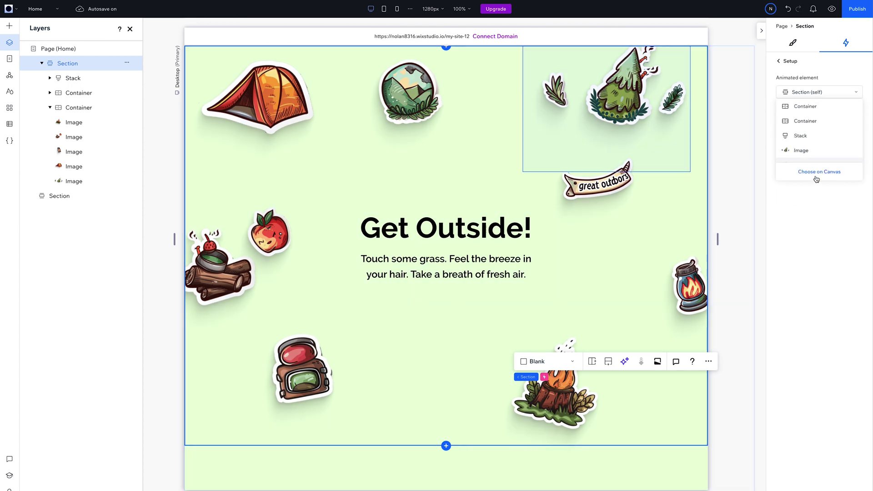
pyautogui.click(800, 135)
pyautogui.click(824, 131)
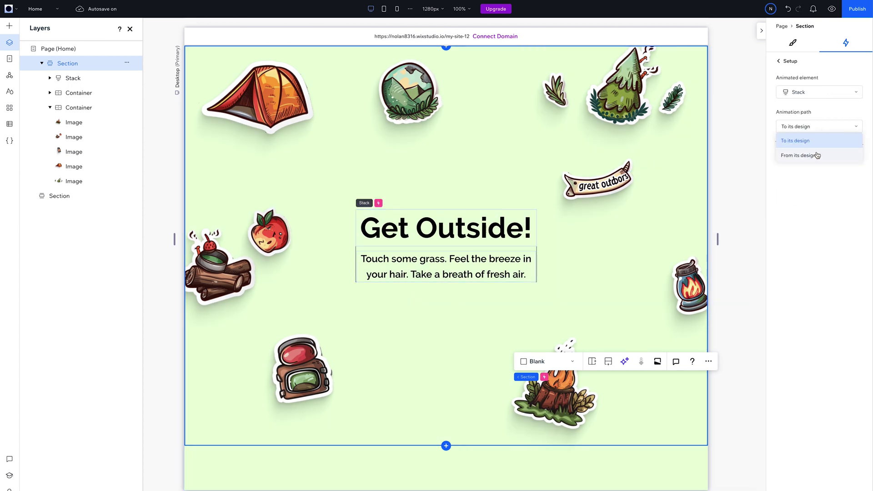
pyautogui.click(816, 154)
# Step: Make the 'Get Outside!' heading and the paragraph below it fade on scroll
pyautogui.click(816, 92)
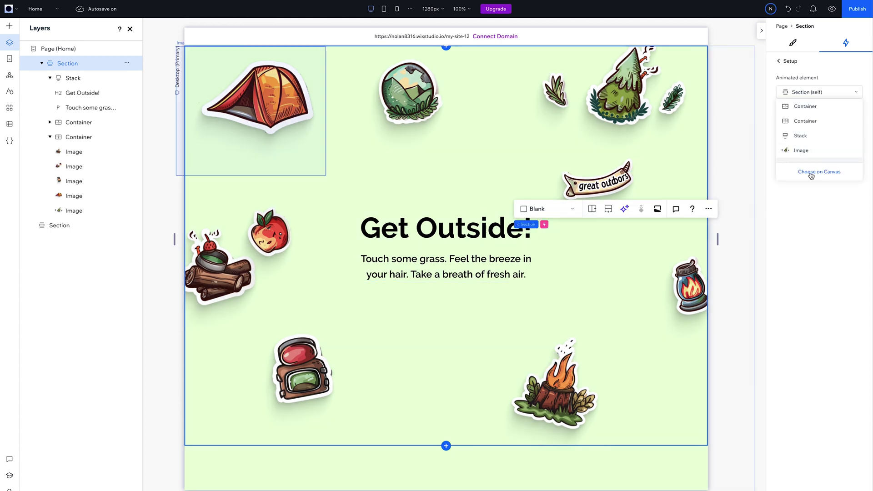
pyautogui.click(808, 171)
pyautogui.click(427, 227)
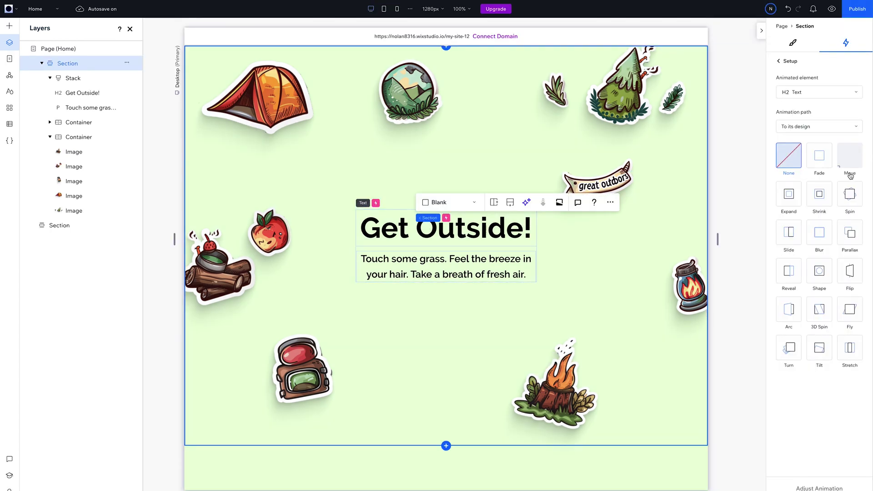
pyautogui.click(819, 162)
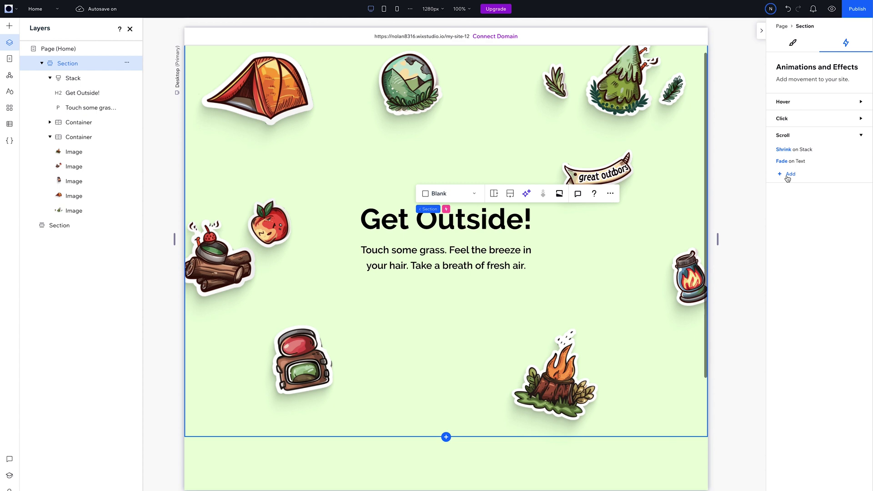
pyautogui.click(816, 92)
pyautogui.click(809, 172)
pyautogui.click(500, 264)
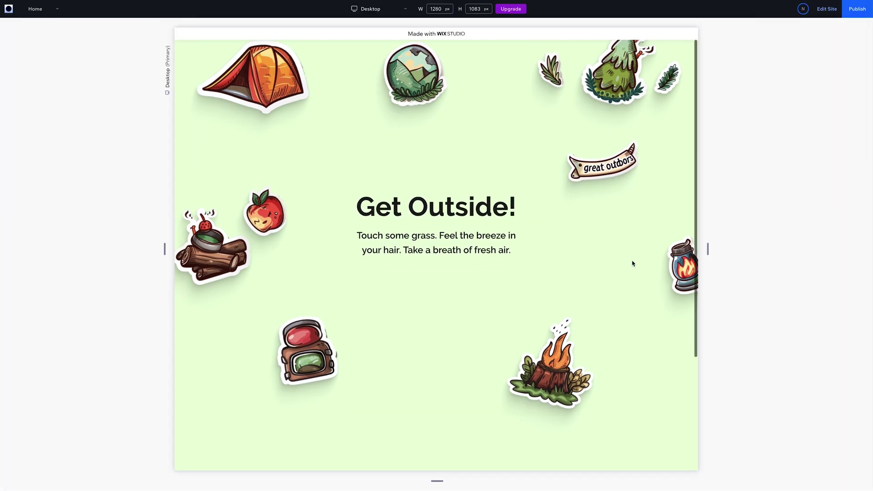
pyautogui.scroll(-3, 633, 264)
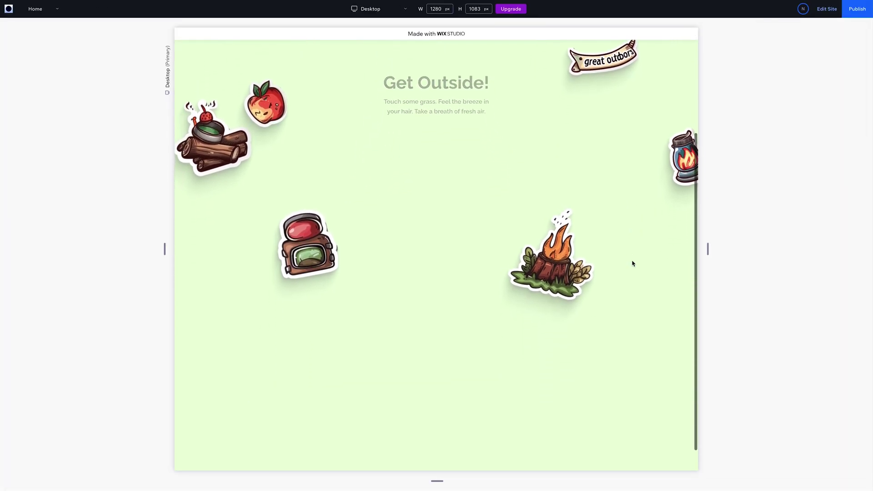
pyautogui.scroll(5, 632, 262)
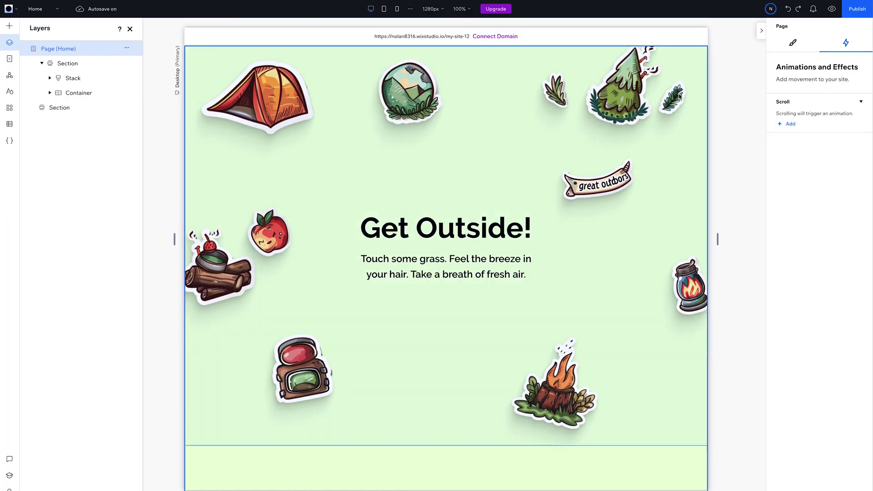
# Step: Group the heading-and-text Stack and the sticker container into one new container
pyautogui.click(678, 96)
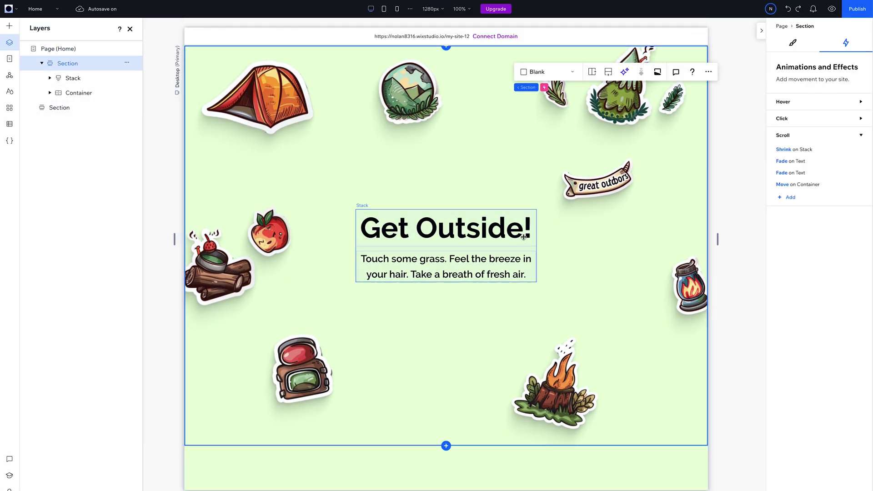
pyautogui.click(72, 77)
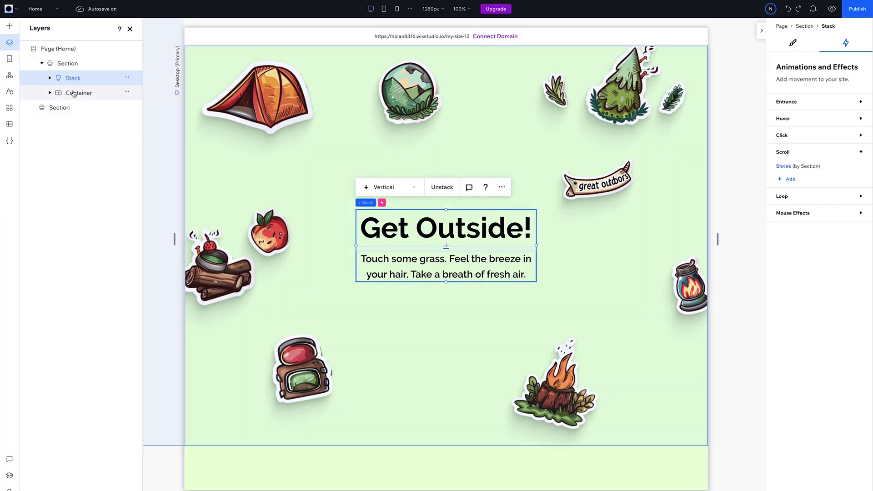
pyautogui.keyDown('shift'); pyautogui.click(73, 93); pyautogui.keyUp('shift')
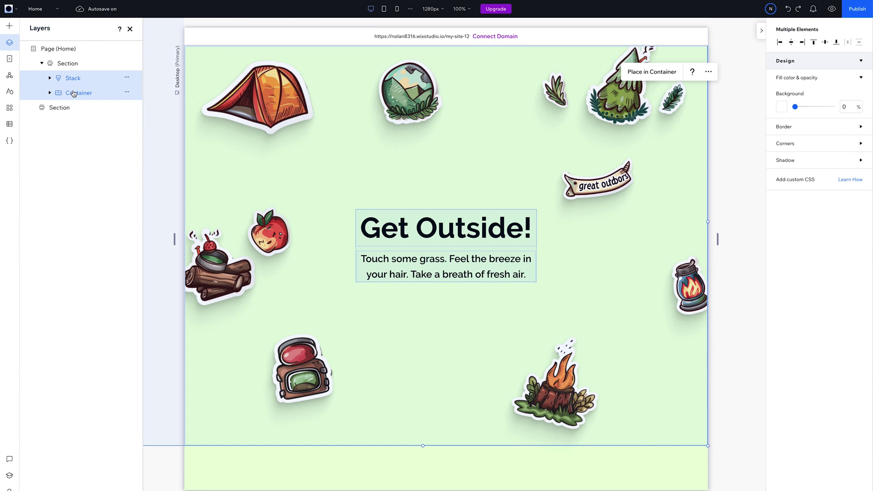
pyautogui.click(640, 73)
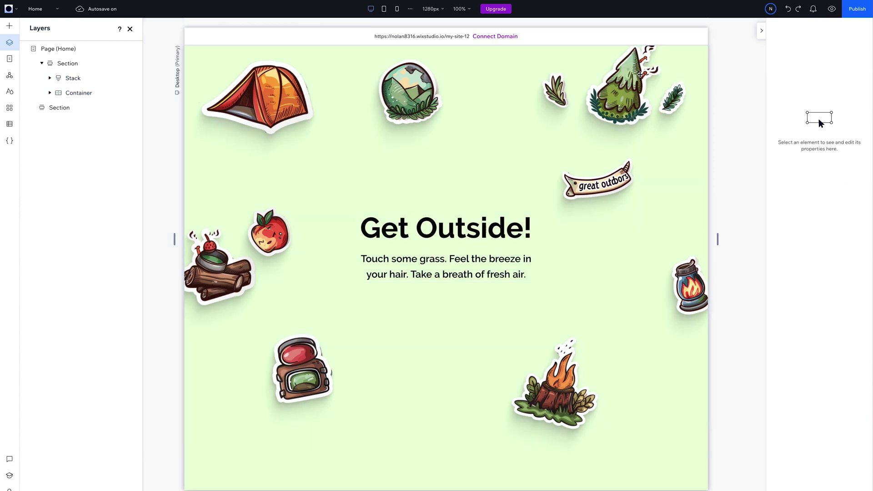
# Step: Give the new container a section scroll Move effect (180°, 400 px) and preview the site
pyautogui.click(83, 65)
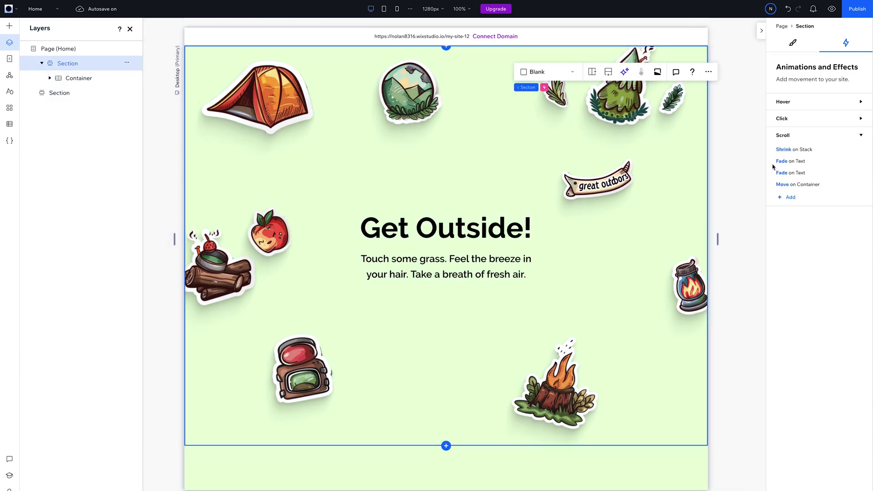
pyautogui.click(793, 198)
pyautogui.click(806, 99)
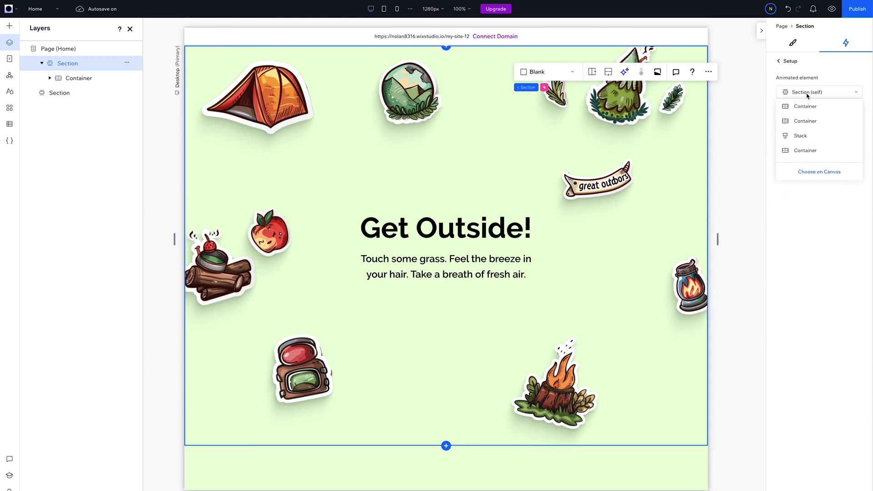
pyautogui.click(805, 172)
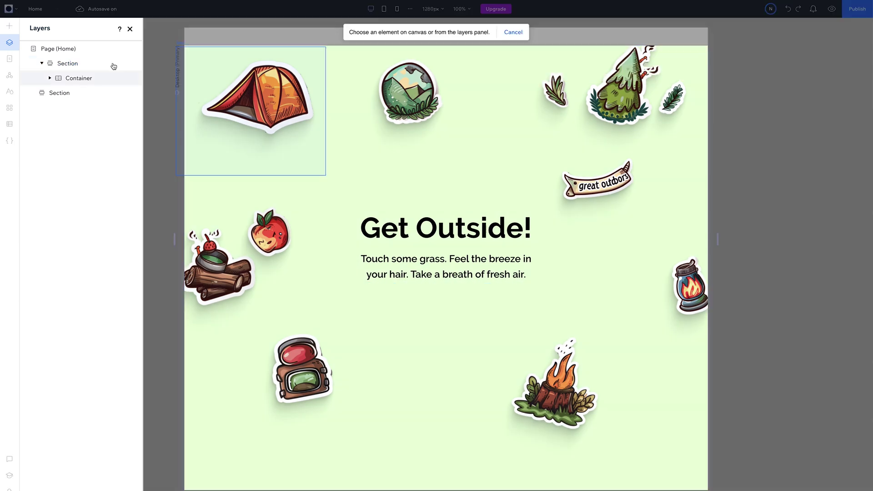
pyautogui.click(78, 79)
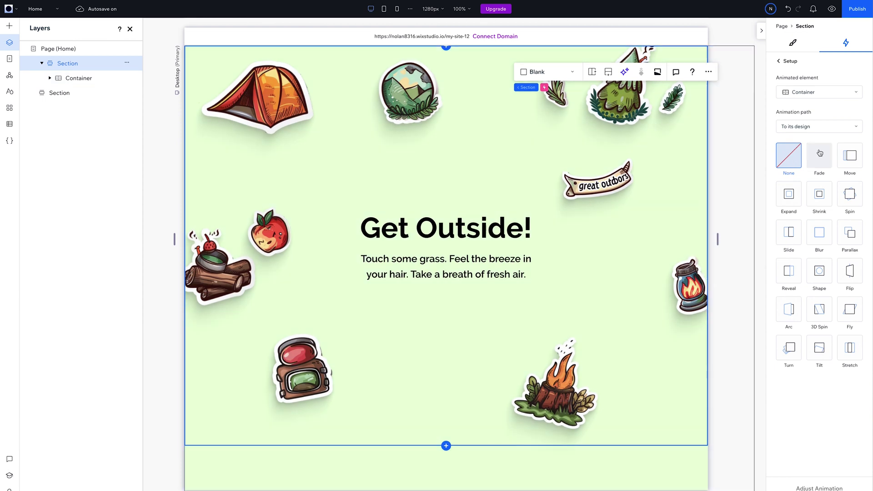
pyautogui.click(848, 156)
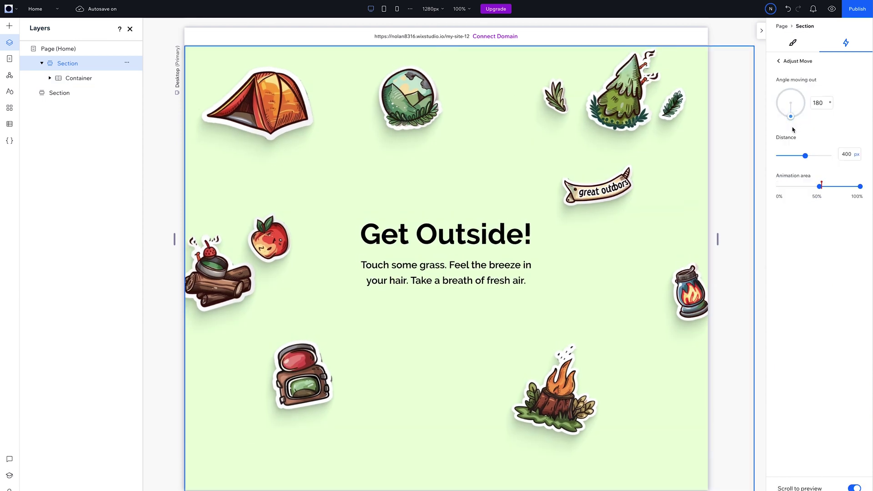
pyautogui.click(839, 191)
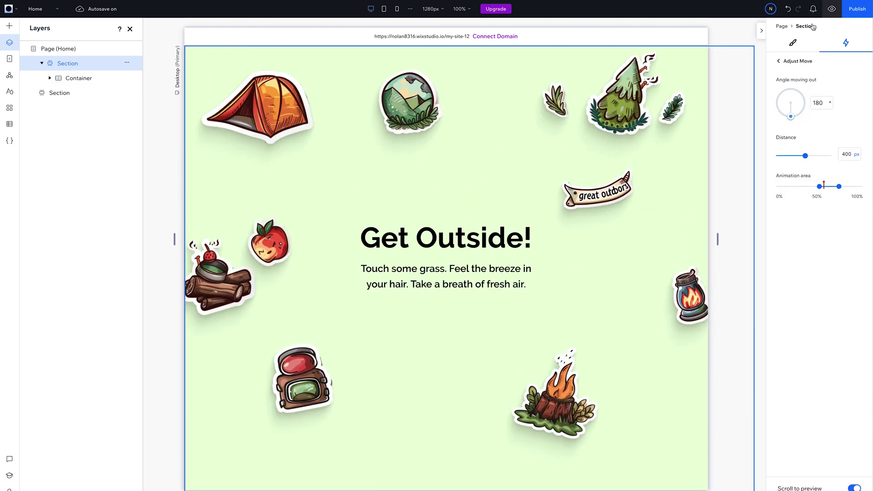
pyautogui.click(832, 9)
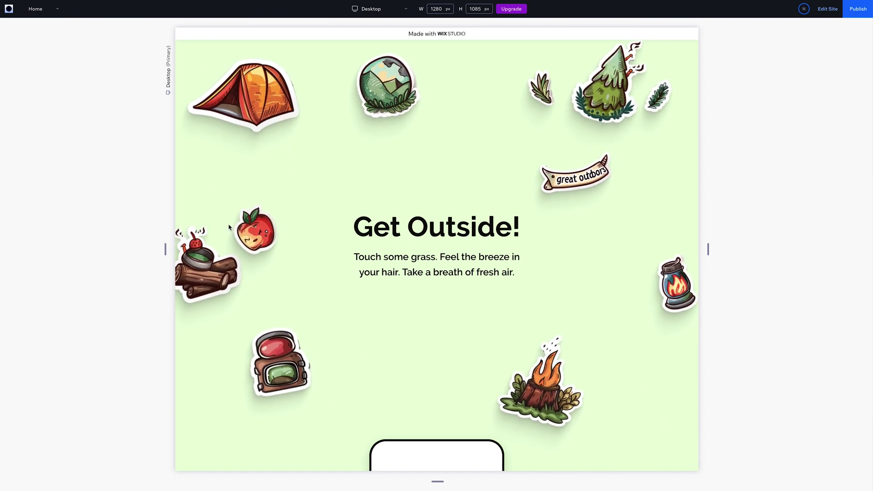
pyautogui.scroll(-2, 497, 288)
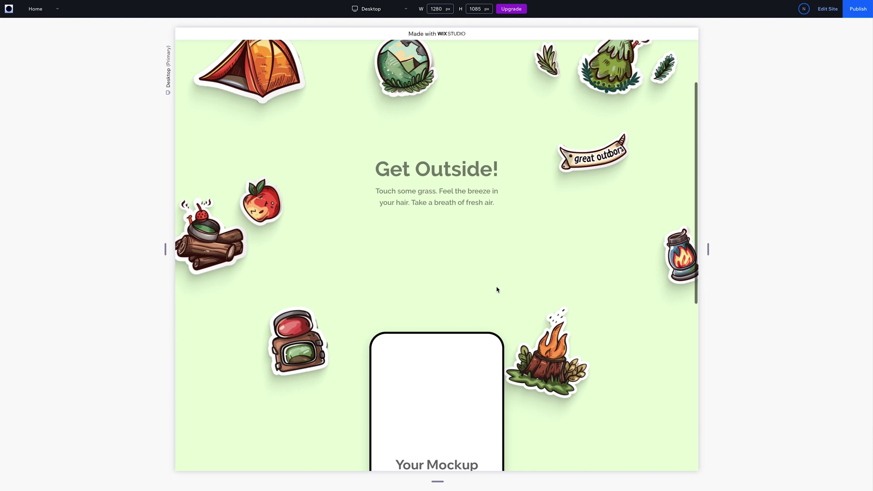
pyautogui.scroll(-7, 497, 289)
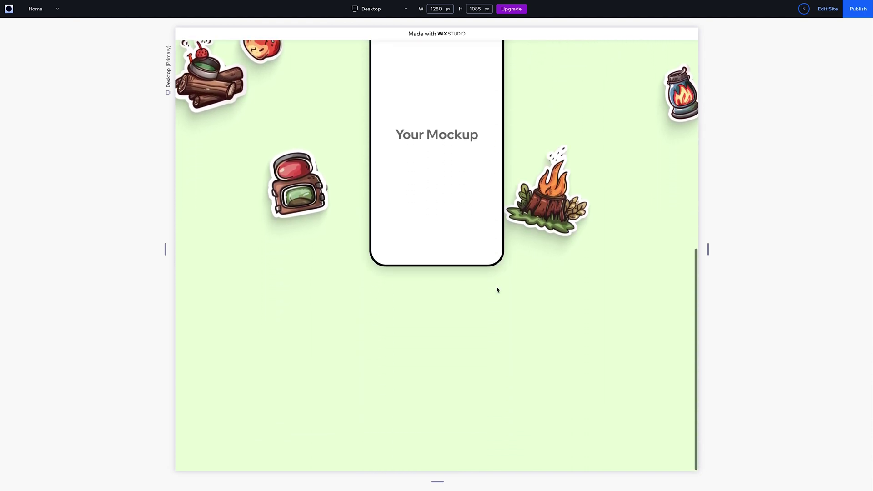
pyautogui.scroll(8, 497, 289)
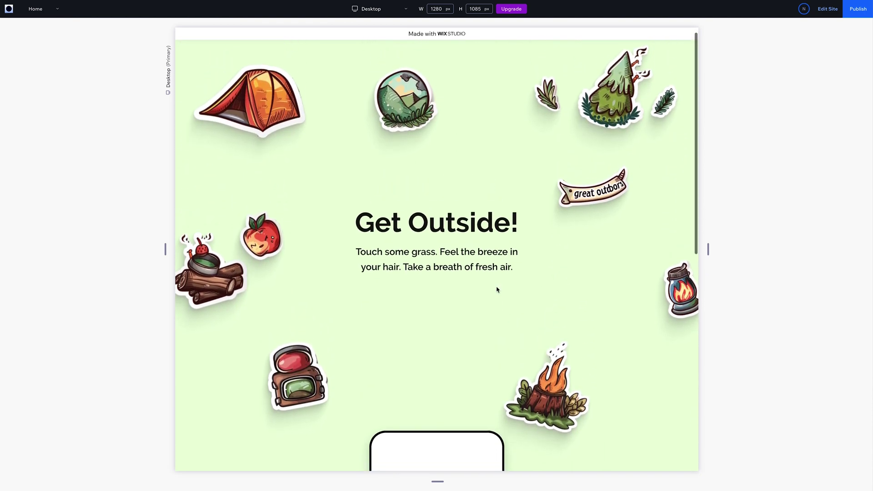